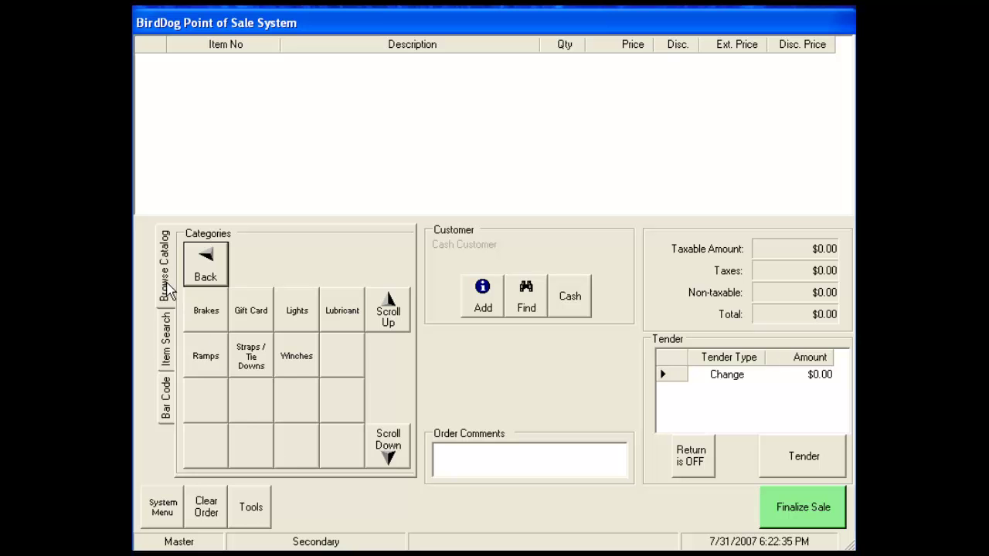
Cycle through name search and bar-code scan modes, then return to catalog browsing.
{"action": "left_click", "coordinate": [167, 357]}
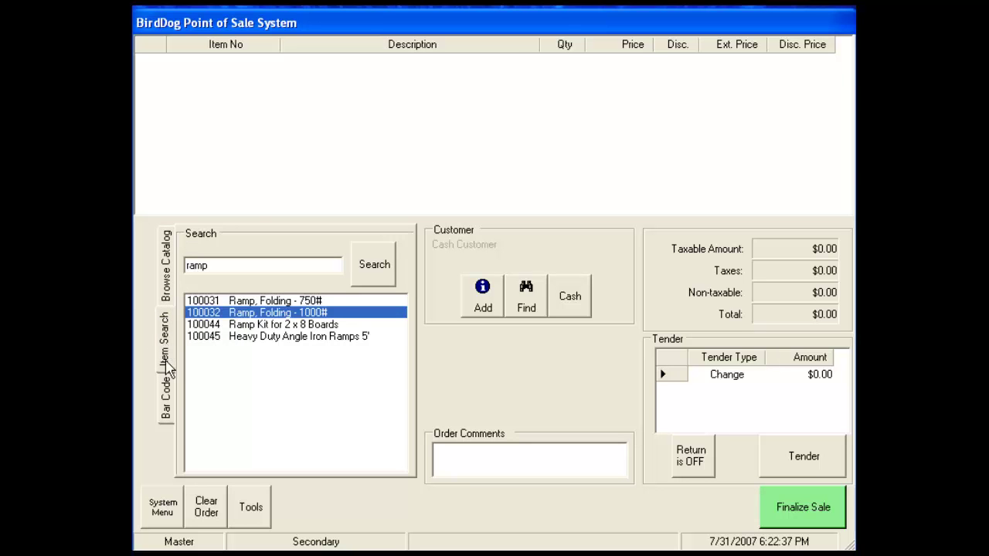
{"action": "left_click", "coordinate": [167, 402]}
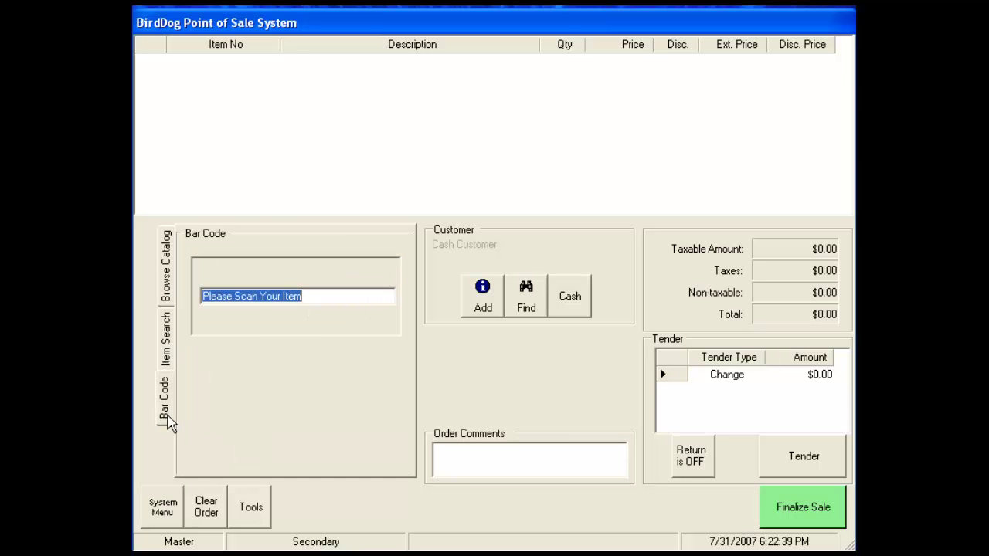
{"action": "left_click", "coordinate": [170, 294]}
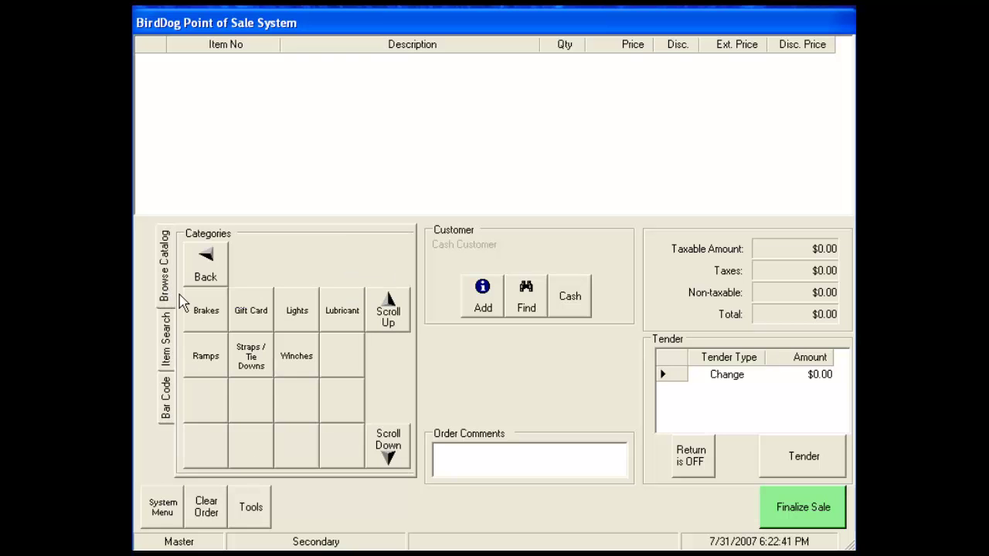
Add the 10 in. Sharkskin Brake-Left from Brakes and review item 100040's stock and pricing.
{"action": "left_click", "coordinate": [206, 317]}
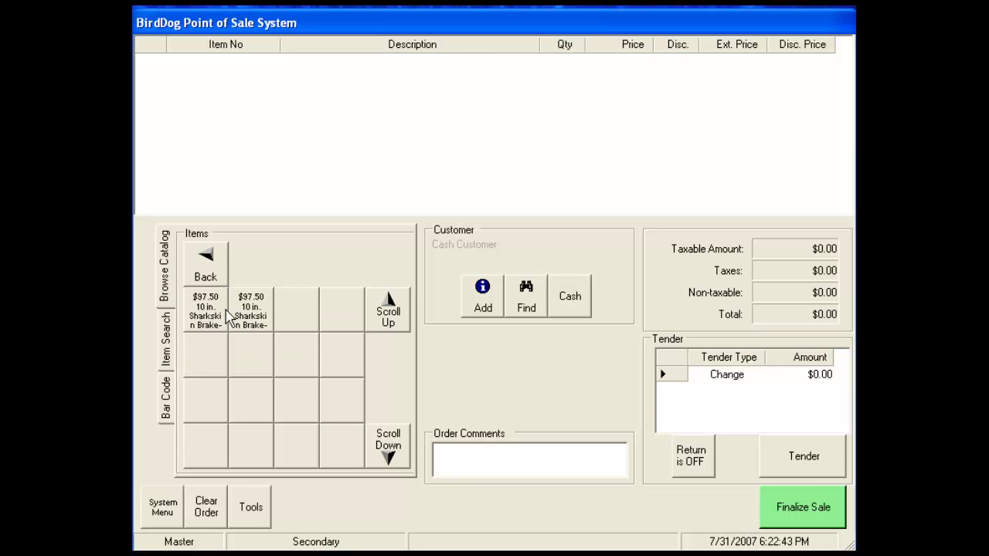
{"action": "left_click", "coordinate": [255, 315]}
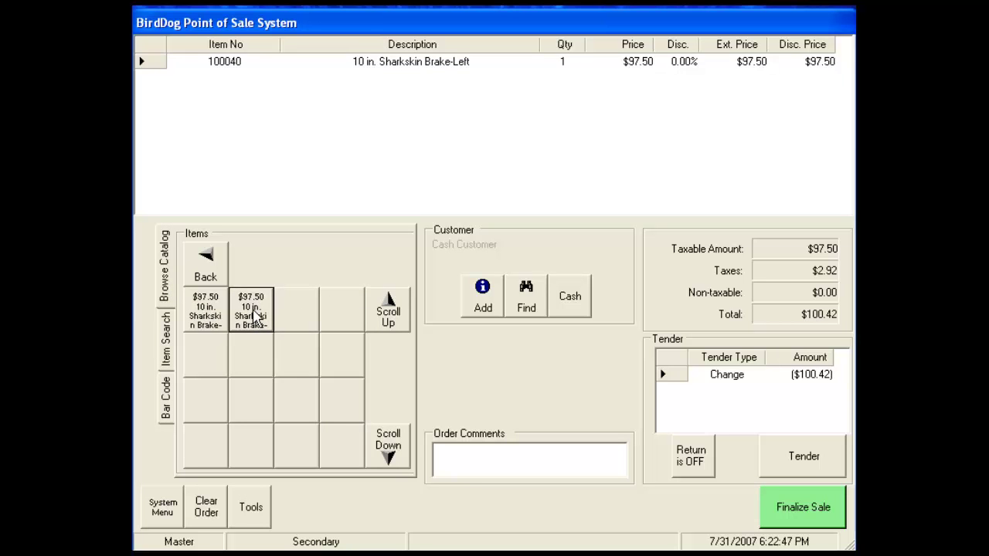
{"action": "double_click", "coordinate": [223, 64]}
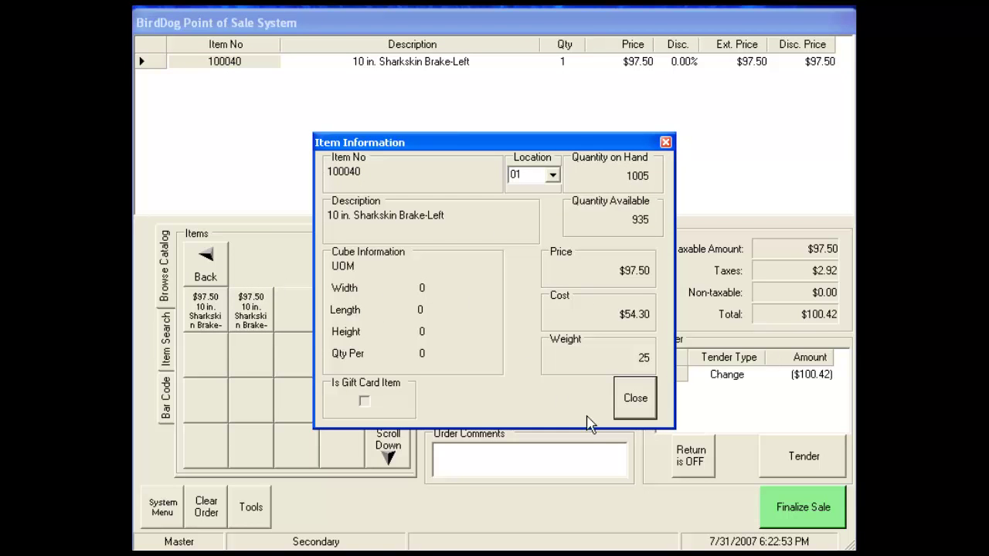
{"action": "left_click", "coordinate": [636, 398]}
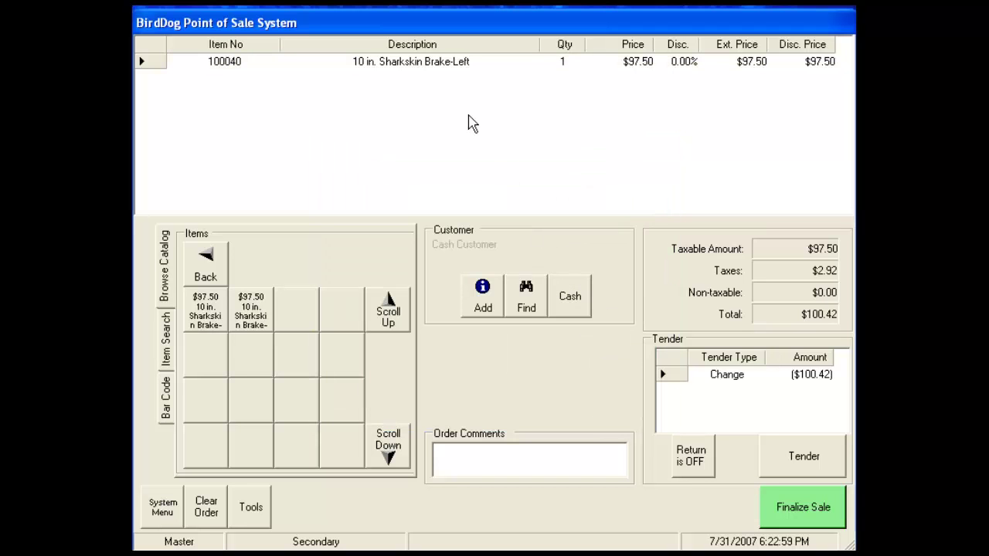
Save the comment 'add line comments here' on the Sharkskin Brake-Left line.
{"action": "double_click", "coordinate": [435, 66]}
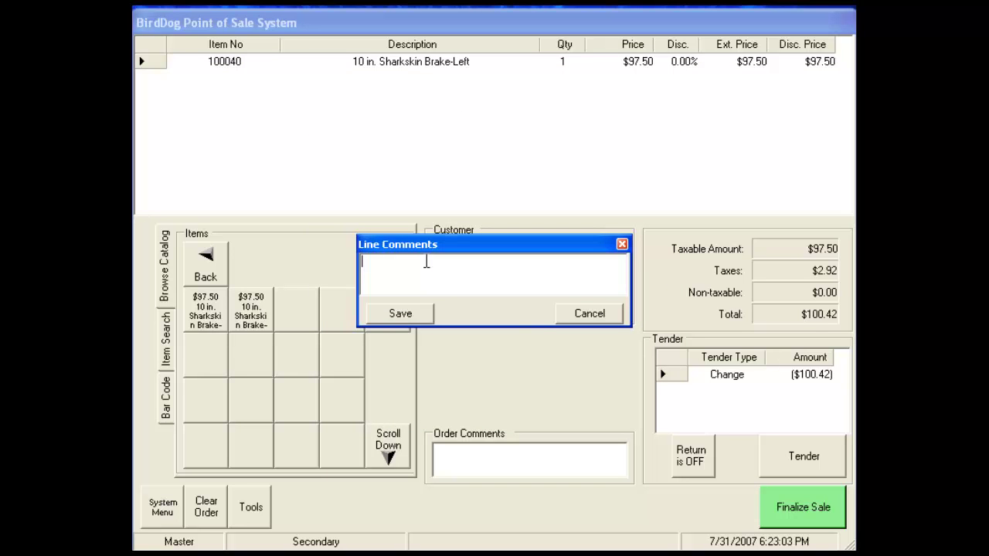
{"action": "type", "text": "add line comments here"}
{"action": "left_click", "coordinate": [413, 315]}
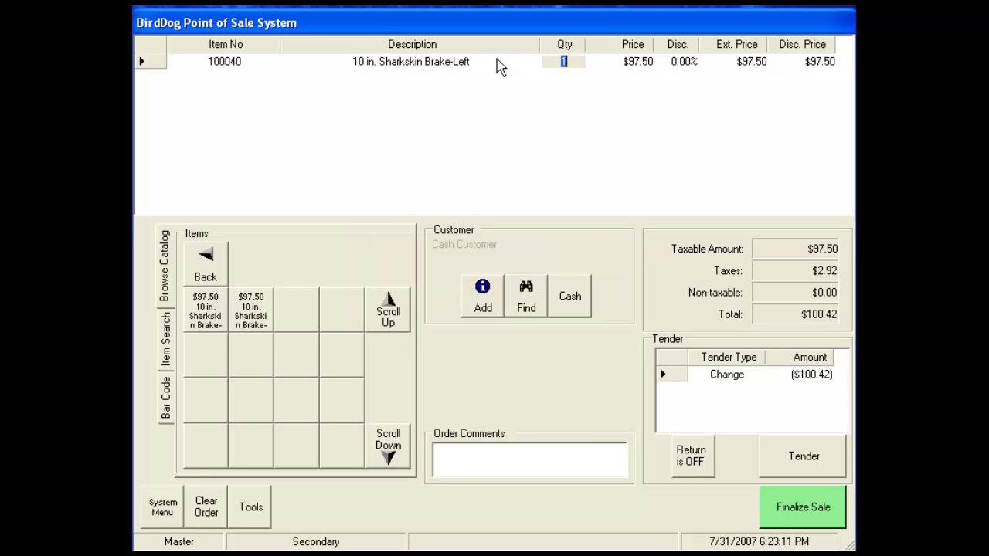
Set the brake line quantity to 10 on the keypad.
{"action": "left_click", "coordinate": [563, 65]}
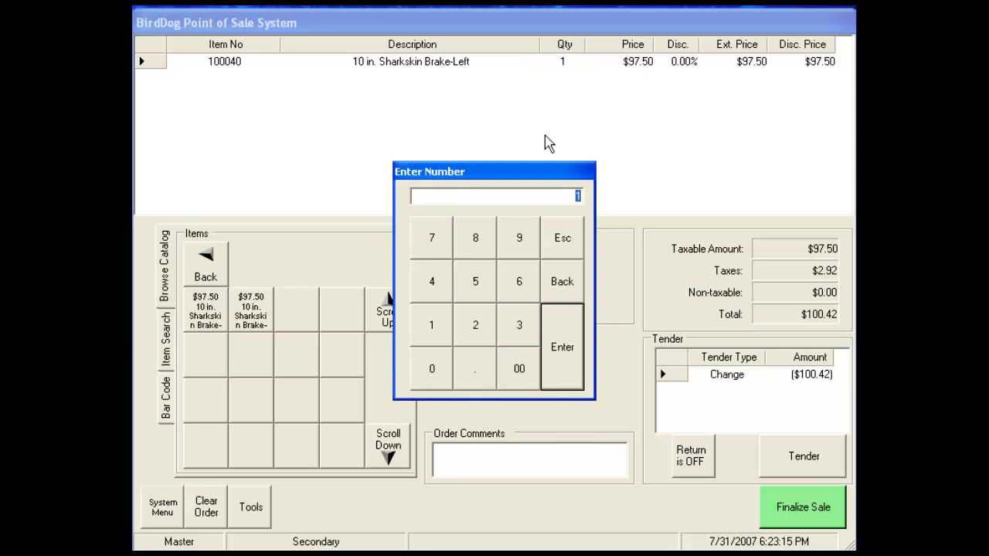
{"action": "left_click", "coordinate": [444, 334]}
{"action": "left_click", "coordinate": [439, 366]}
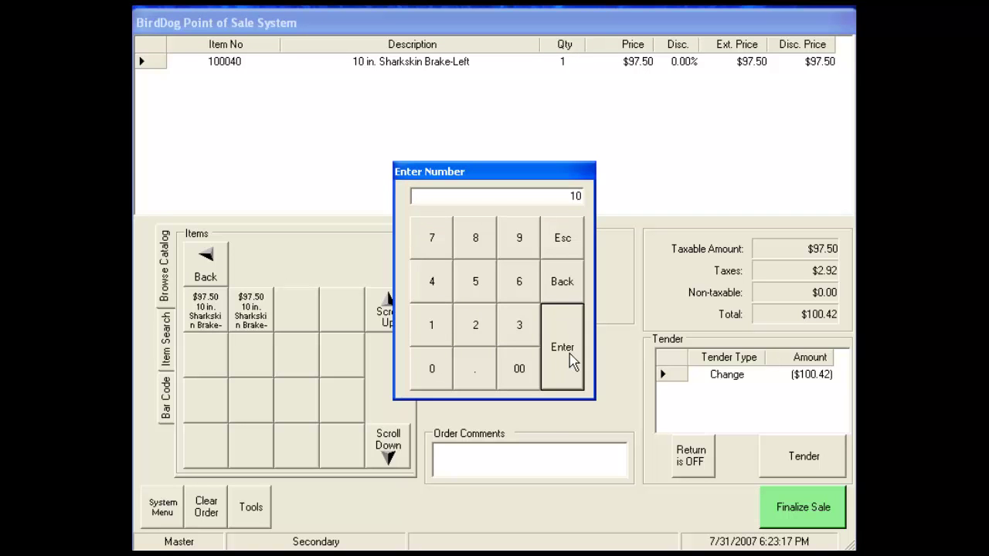
{"action": "left_click", "coordinate": [563, 347]}
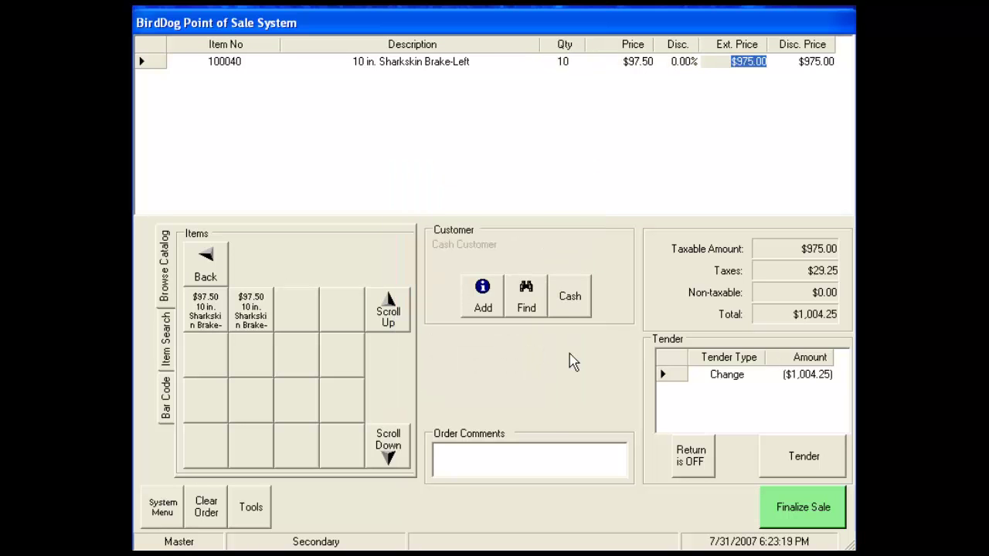
Set the brake line unit price to $75.00, making the total $772.50.
{"action": "left_click", "coordinate": [646, 63]}
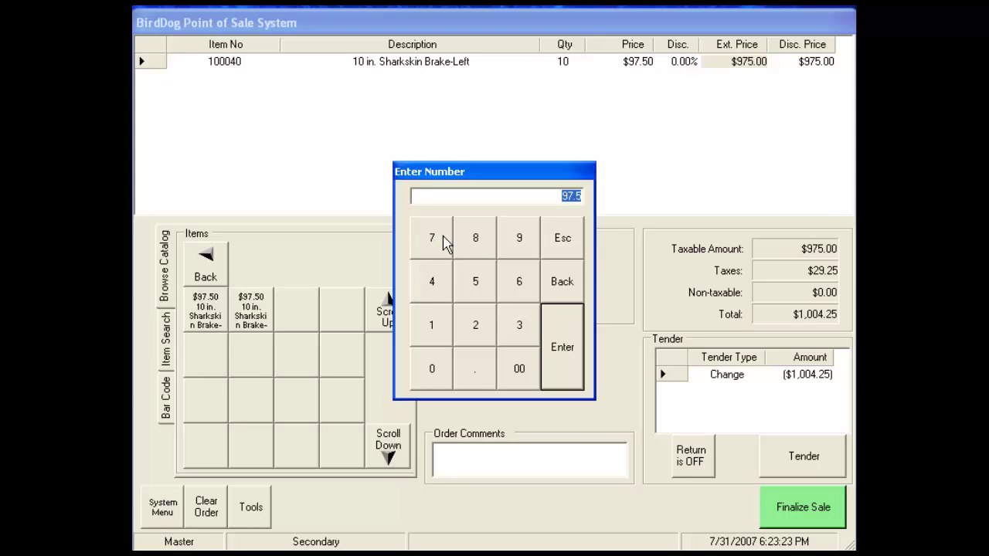
{"action": "left_click", "coordinate": [444, 245]}
{"action": "left_click", "coordinate": [477, 282]}
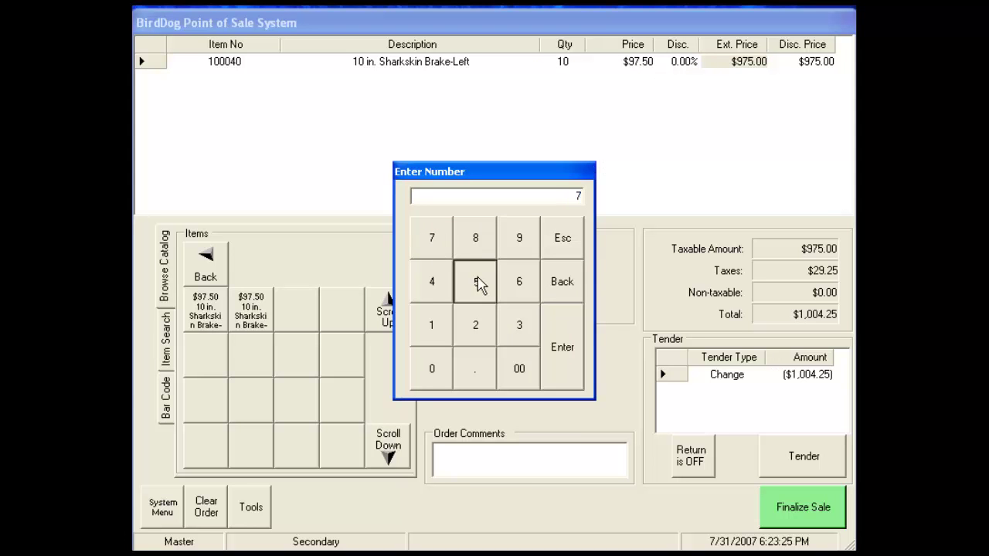
{"action": "left_click", "coordinate": [476, 370]}
{"action": "left_click", "coordinate": [520, 369]}
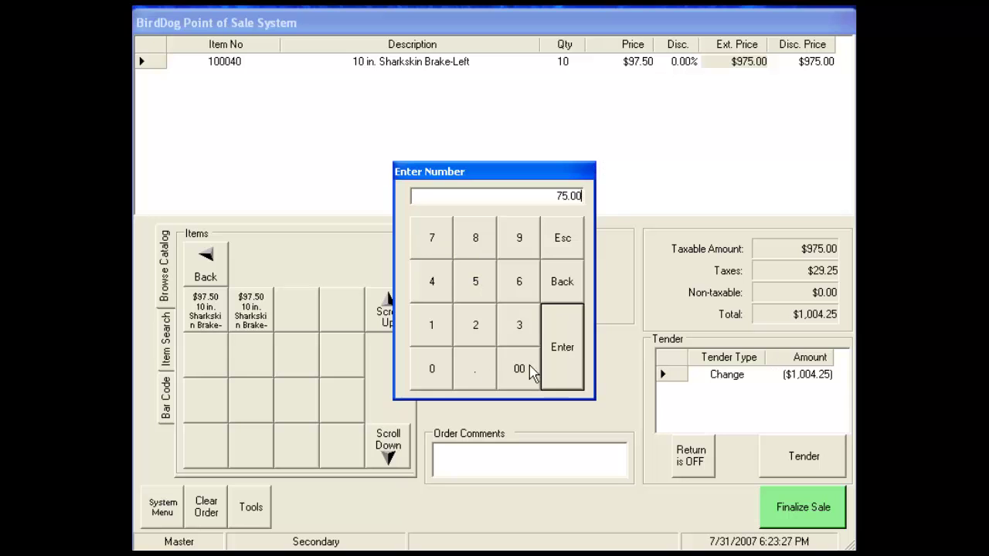
{"action": "left_click", "coordinate": [574, 352]}
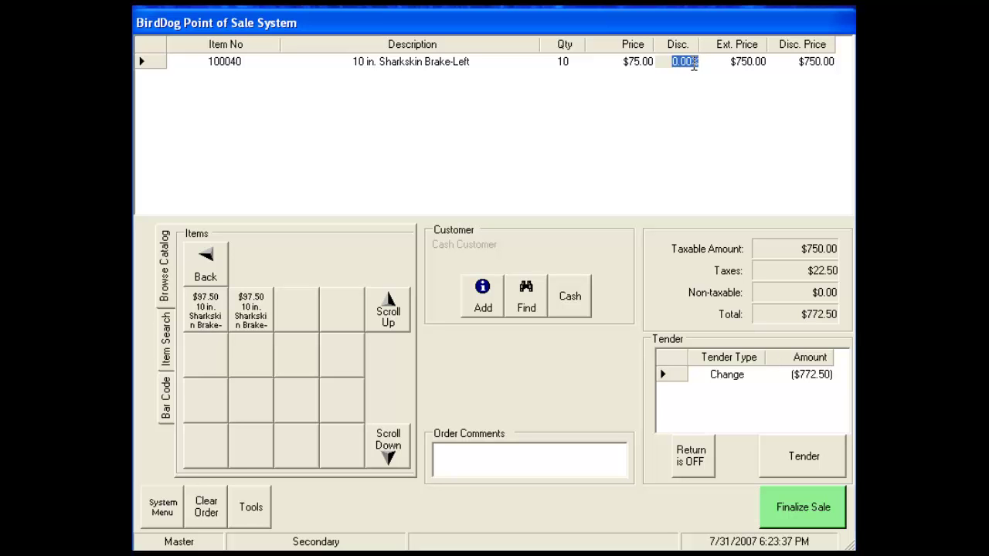
Apply a 33% discount to the brake line.
{"action": "double_click", "coordinate": [689, 61]}
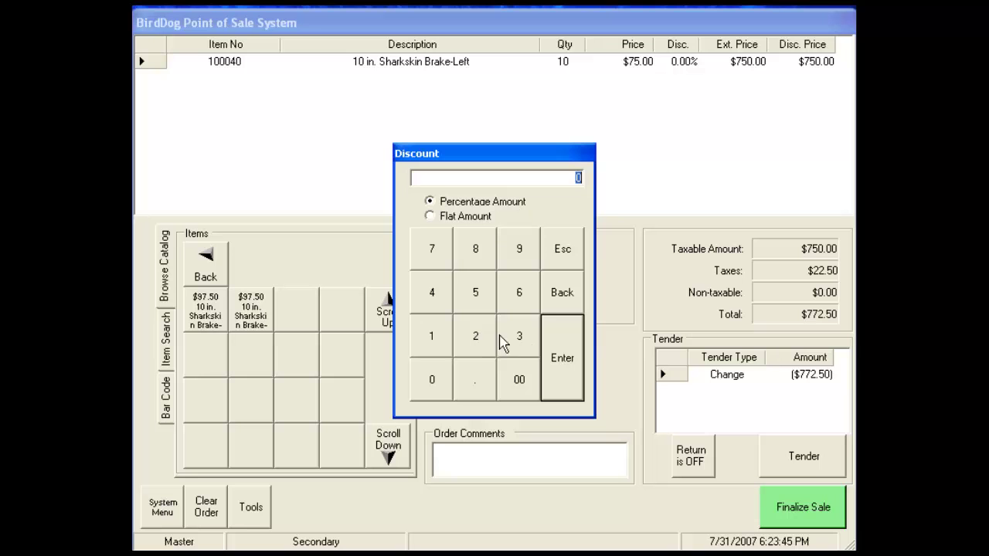
{"action": "left_click", "coordinate": [523, 343]}
{"action": "left_click", "coordinate": [522, 343]}
{"action": "left_click", "coordinate": [561, 363]}
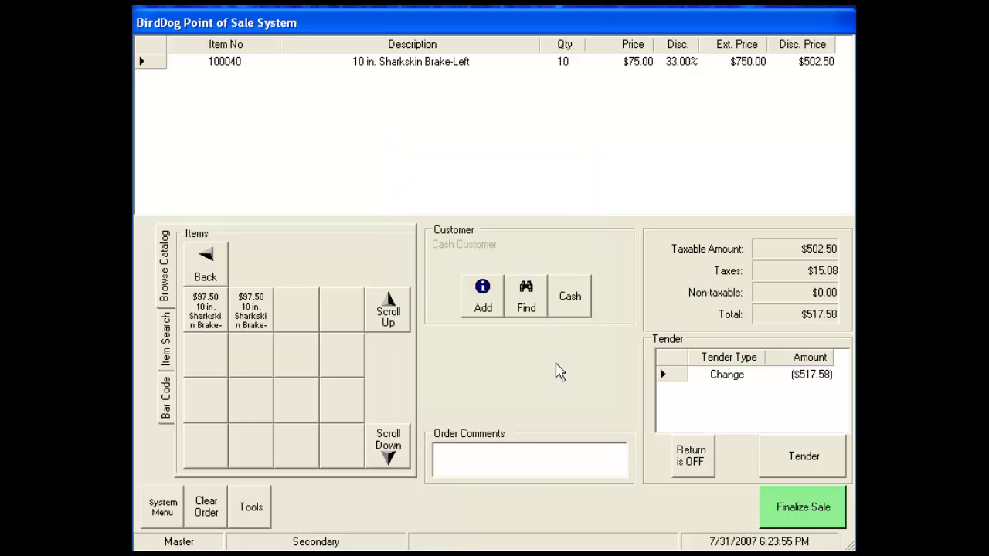
Change the brake line discount to a flat amount of 25, bringing it to $749.75.
{"action": "double_click", "coordinate": [675, 64]}
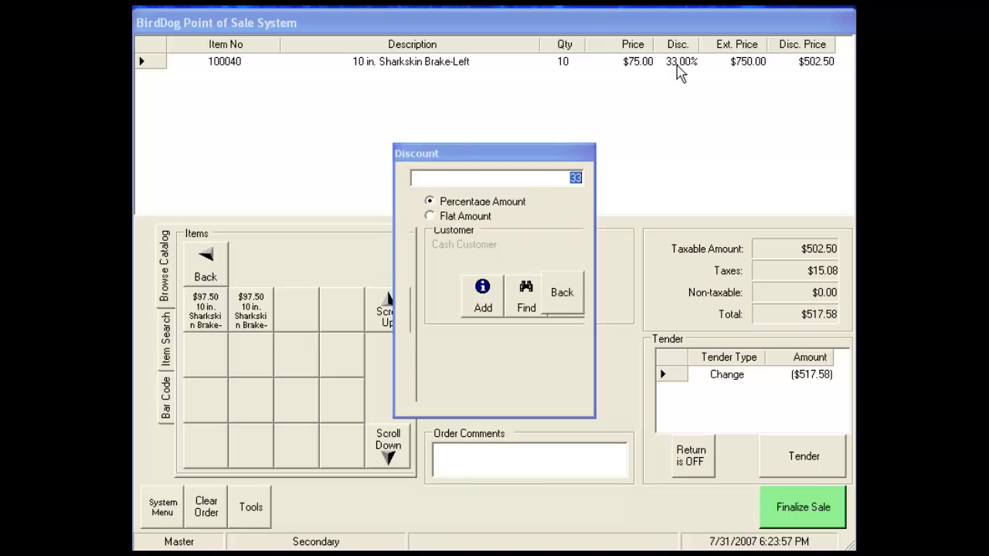
{"action": "left_click", "coordinate": [430, 216]}
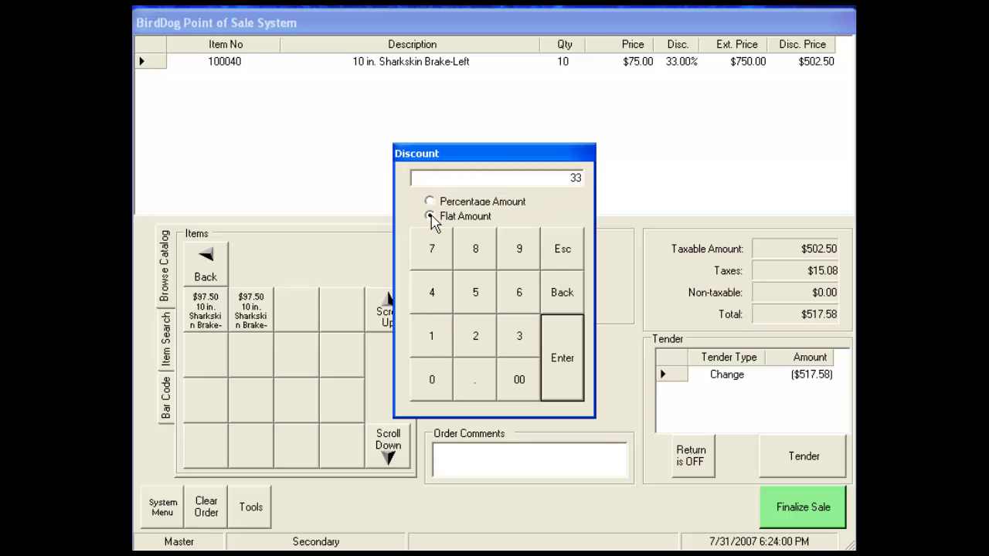
{"action": "left_click", "coordinate": [470, 333]}
{"action": "left_click", "coordinate": [474, 294]}
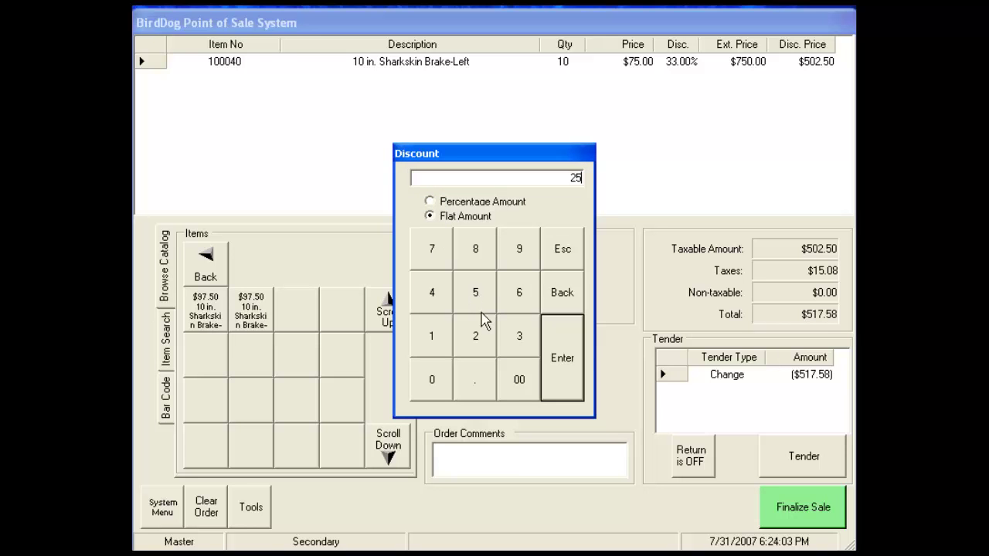
{"action": "left_click", "coordinate": [561, 376]}
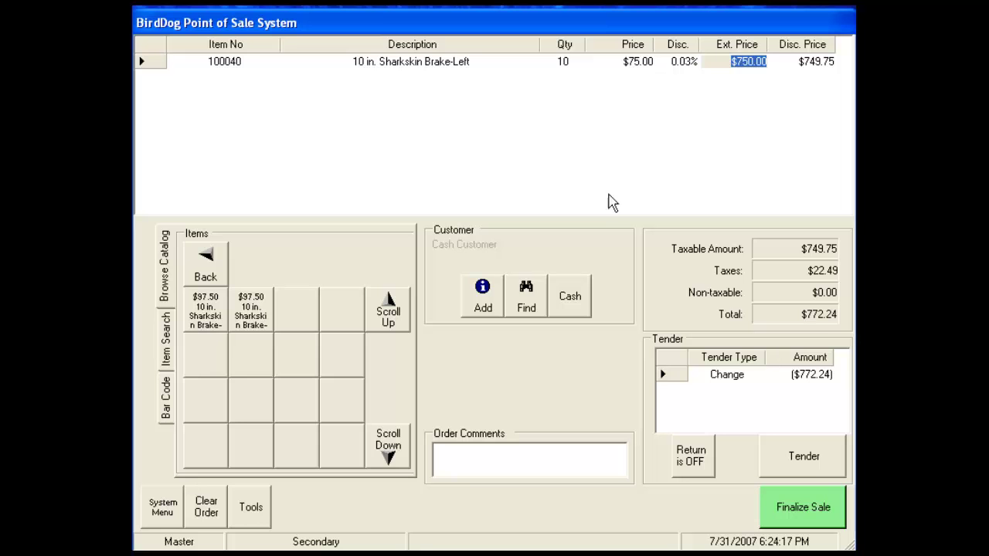
Replace the search term 'ramp' with 'brakes' and add Silicone Brake Fluid - Quart at $20.00.
{"action": "left_click", "coordinate": [167, 348]}
{"action": "left_click", "coordinate": [221, 265]}
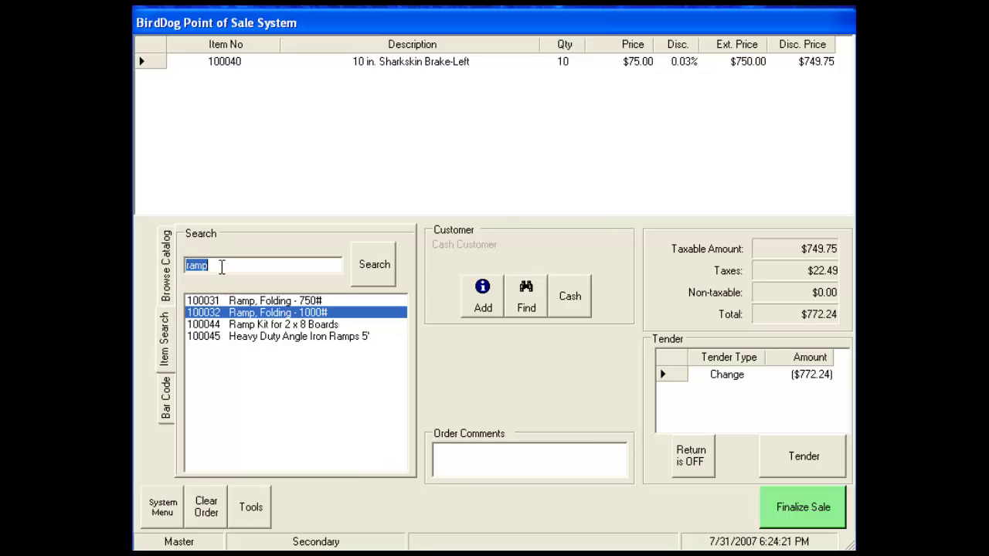
{"action": "left_click", "coordinate": [185, 266]}
{"action": "double_click", "coordinate": [207, 266]}
{"action": "left_click", "coordinate": [187, 266]}
{"action": "double_click", "coordinate": [208, 265]}
{"action": "type", "text": "brakes"}
{"action": "left_click", "coordinate": [370, 270]}
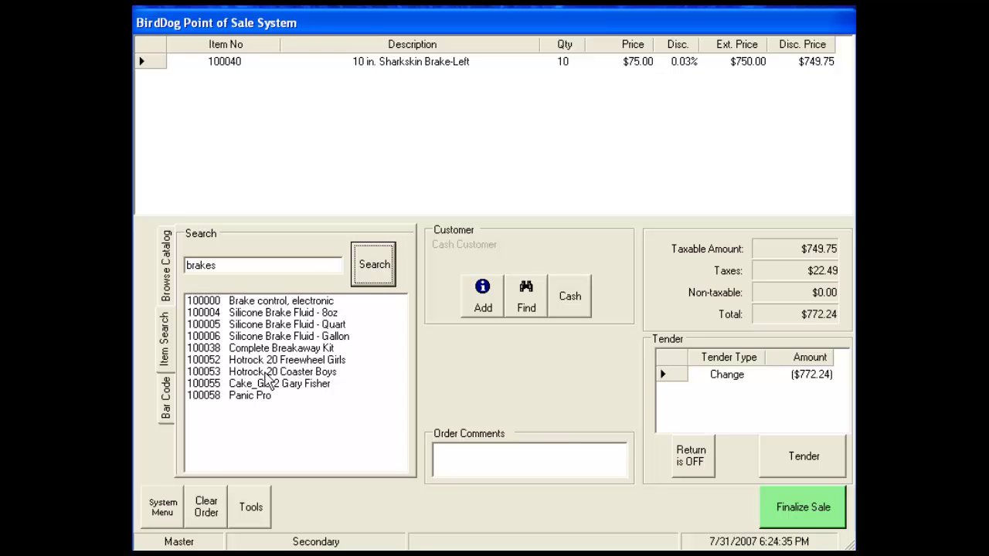
{"action": "double_click", "coordinate": [276, 325]}
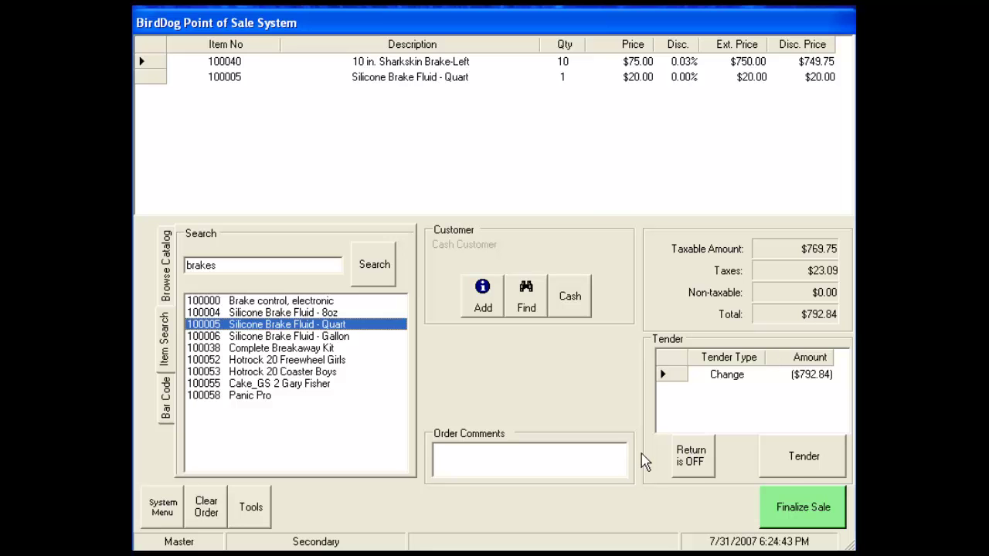
Pay the $792.84 order by check, entering the check number, and finalize the sale.
{"action": "left_click", "coordinate": [800, 462]}
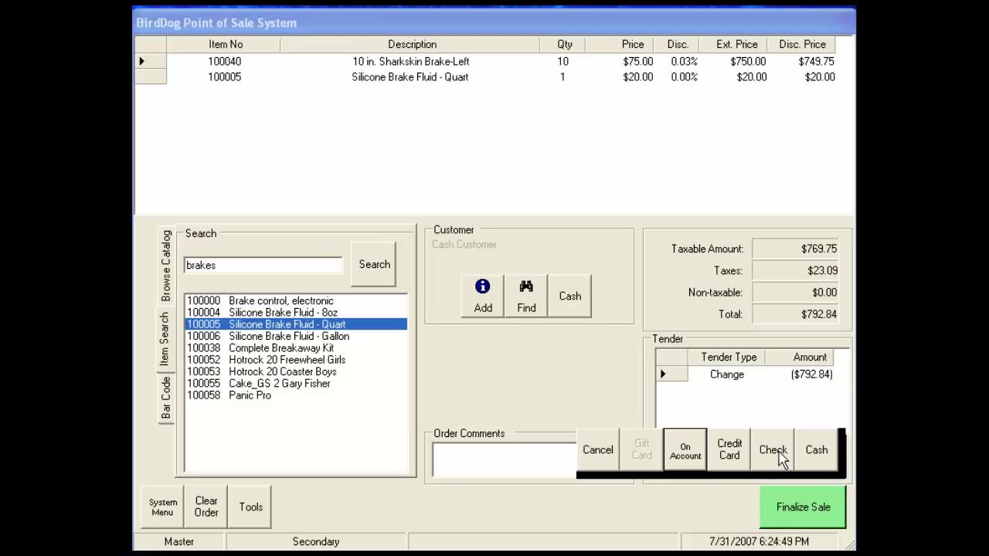
{"action": "left_click", "coordinate": [780, 457]}
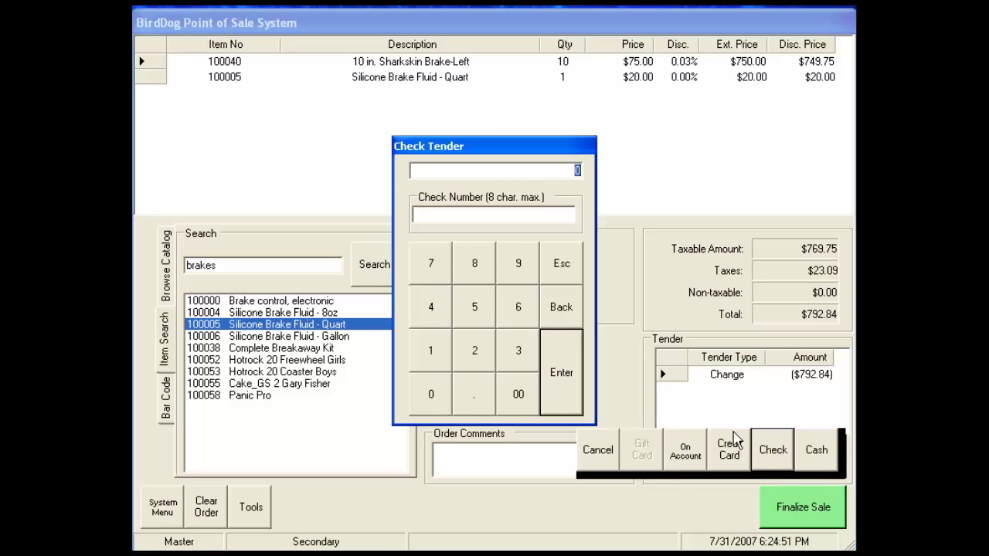
{"action": "type", "text": "792.84"}
{"action": "left_click", "coordinate": [555, 217]}
{"action": "type", "text": "1000"}
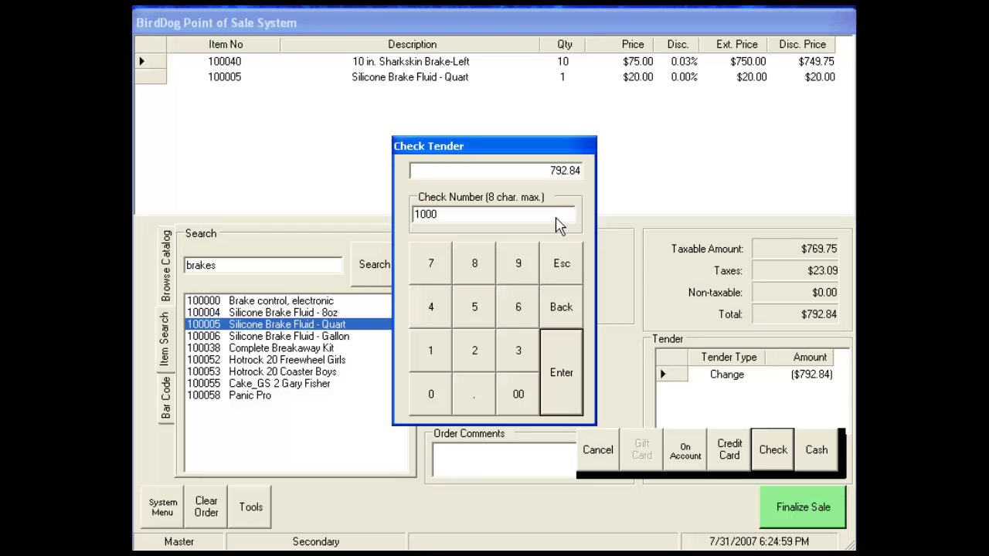
{"action": "left_click", "coordinate": [573, 384]}
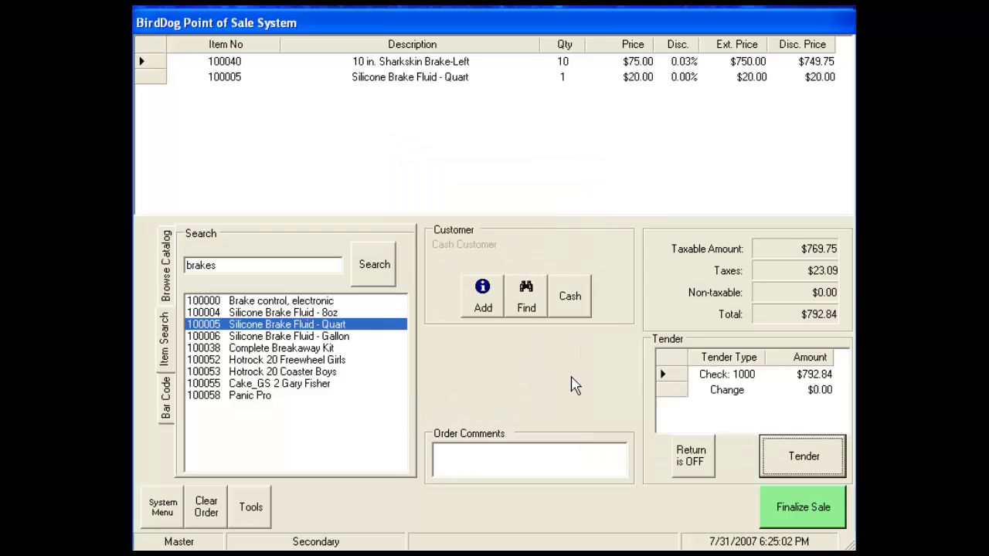
{"action": "left_click", "coordinate": [801, 518]}
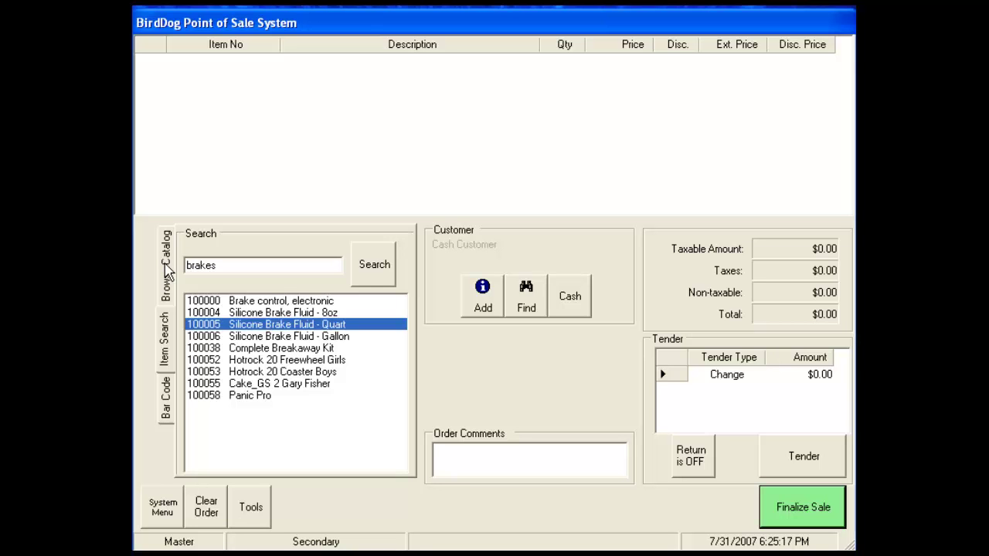
Turn on return mode and add the 10 in. Sharkskin Brake-Left from the catalog.
{"action": "left_click", "coordinate": [166, 271]}
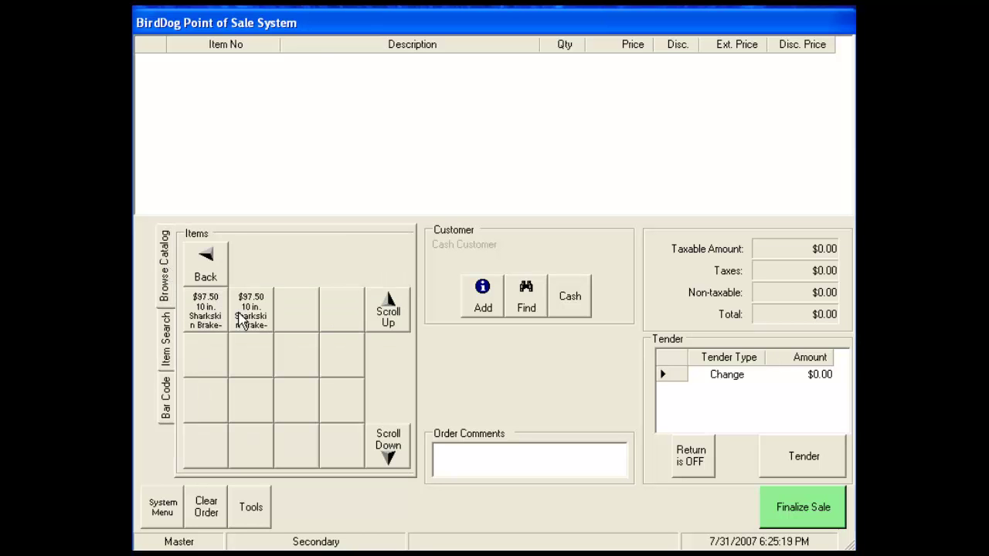
{"action": "left_click", "coordinate": [700, 462]}
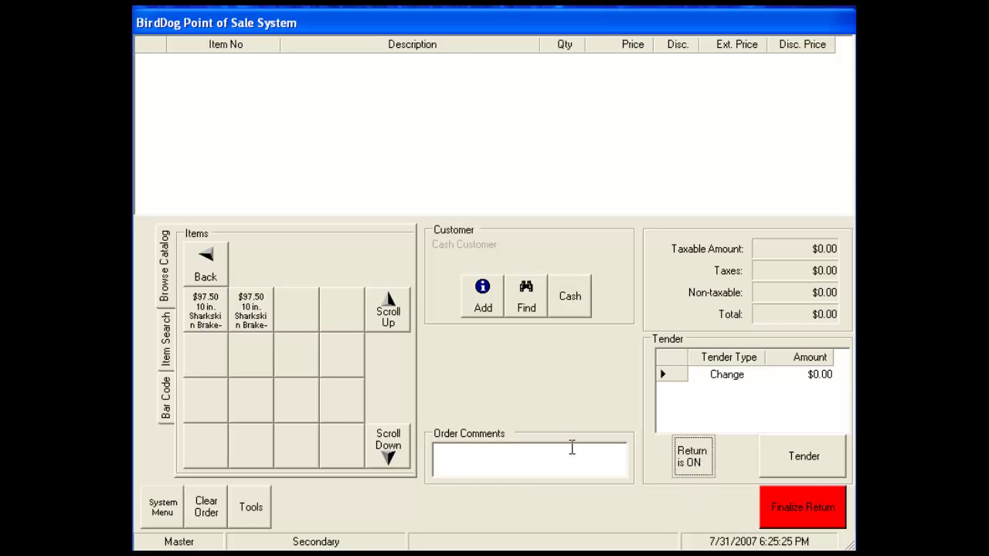
{"action": "double_click", "coordinate": [255, 316]}
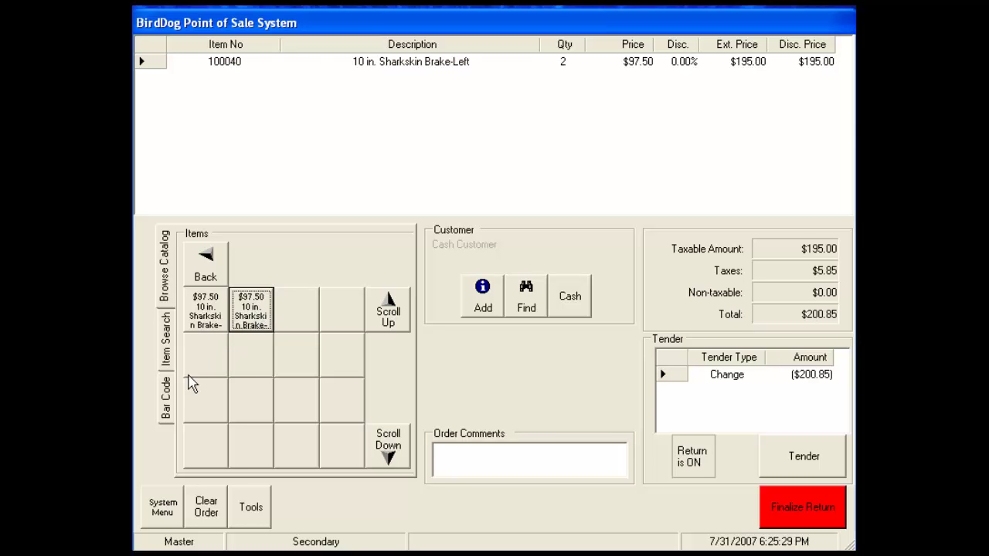
Search products for 'brakes' and add Silicone Brake Fluid - Quart to the return, totalling $221.45.
{"action": "left_click", "coordinate": [168, 351]}
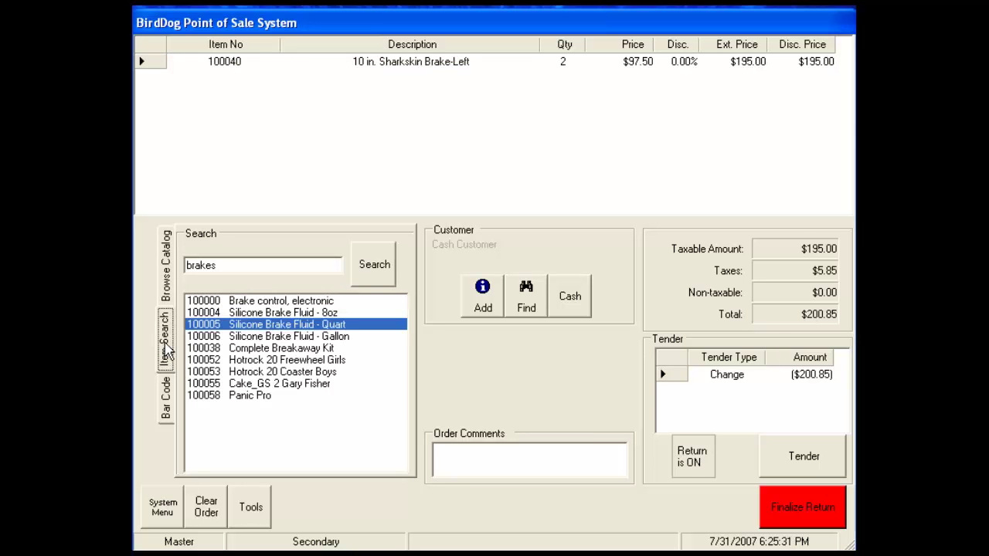
{"action": "left_click", "coordinate": [236, 264]}
{"action": "double_click", "coordinate": [222, 266]}
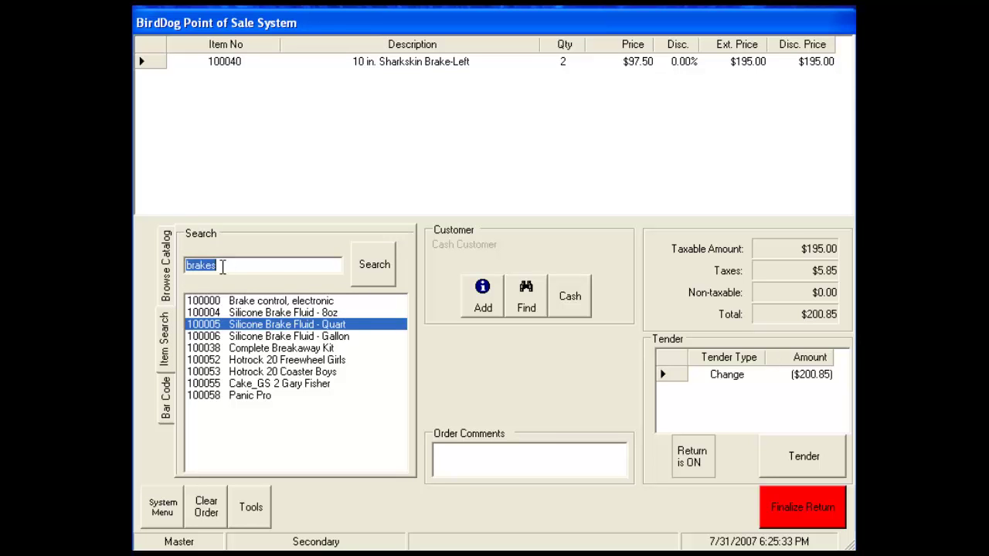
{"action": "type", "text": "ramps"}
{"action": "key", "text": "Return"}
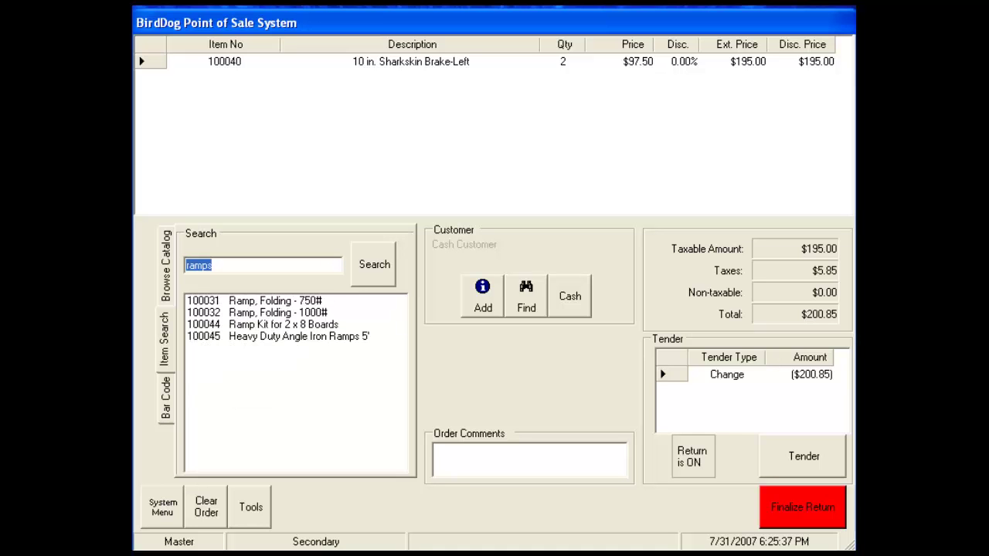
{"action": "type", "text": "brakes"}
{"action": "key", "text": "Return"}
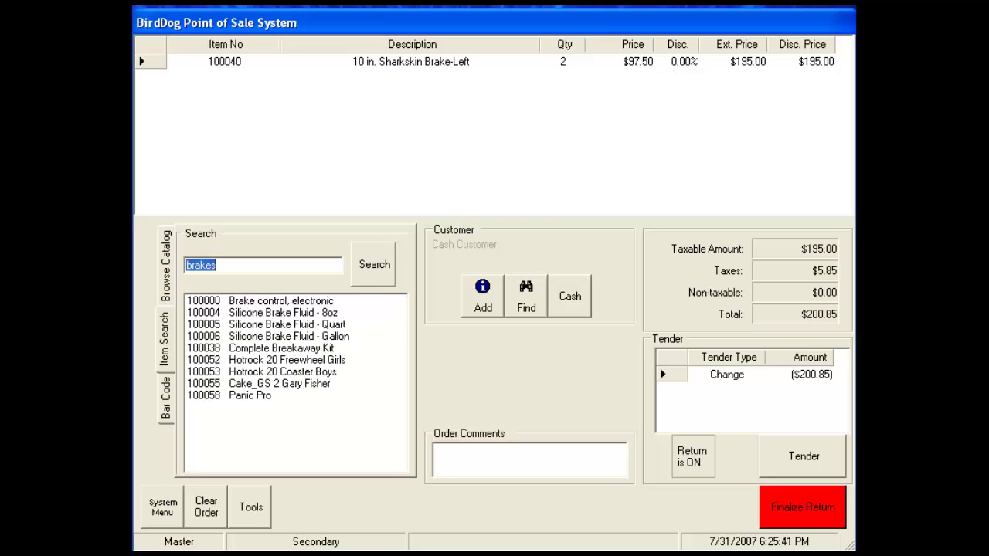
{"action": "left_click", "coordinate": [252, 325]}
{"action": "double_click", "coordinate": [253, 327]}
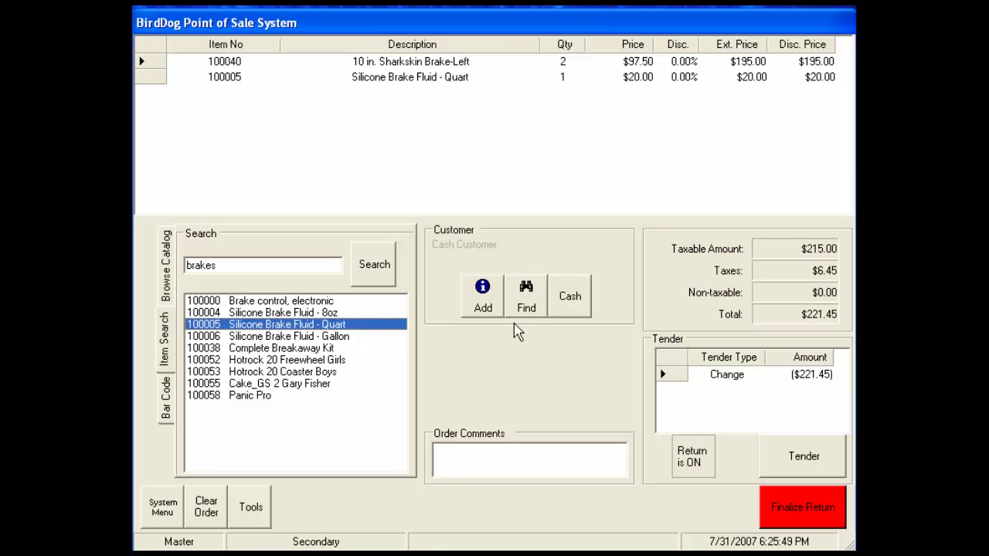
Tender the full $221.45 return in cash and finalize the return.
{"action": "left_click", "coordinate": [806, 460]}
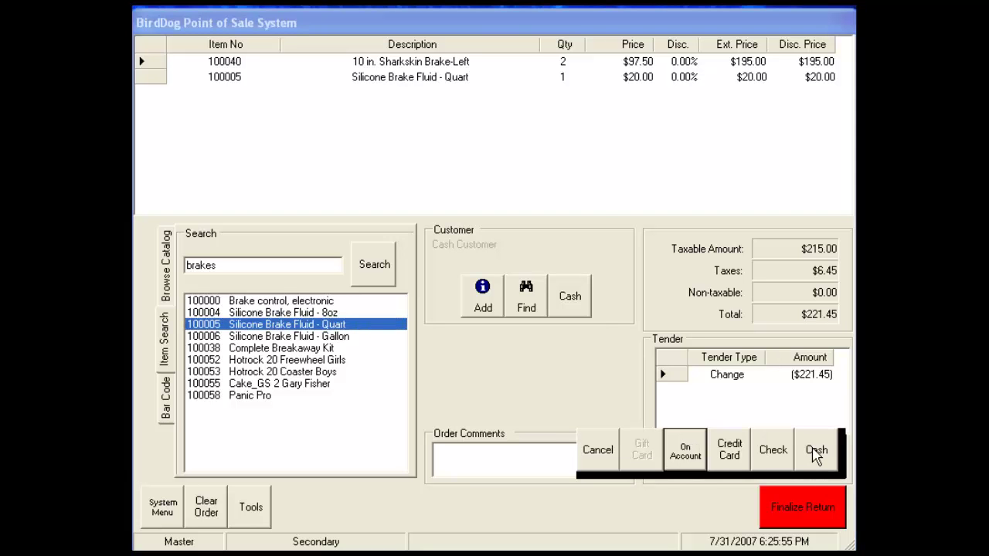
{"action": "left_click", "coordinate": [816, 454]}
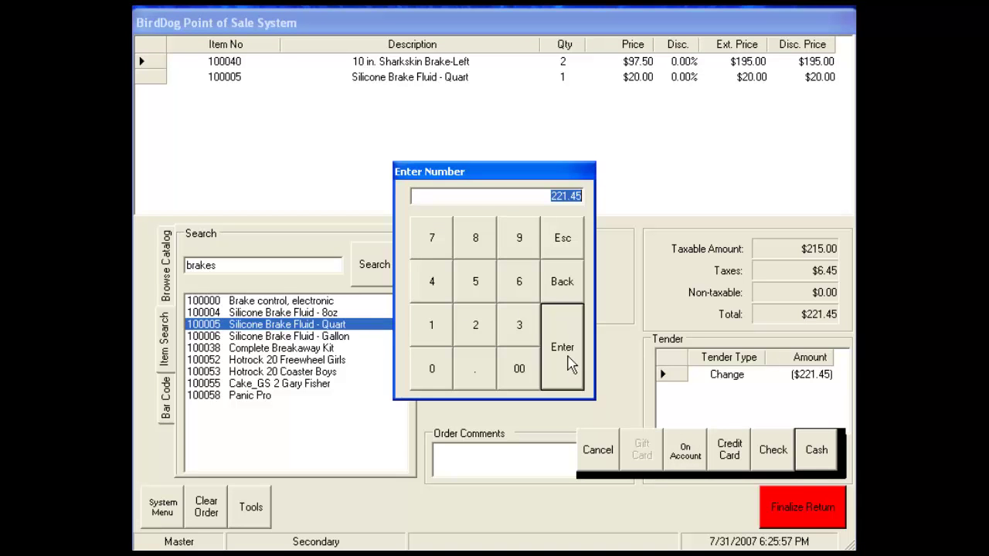
{"action": "left_click", "coordinate": [569, 357]}
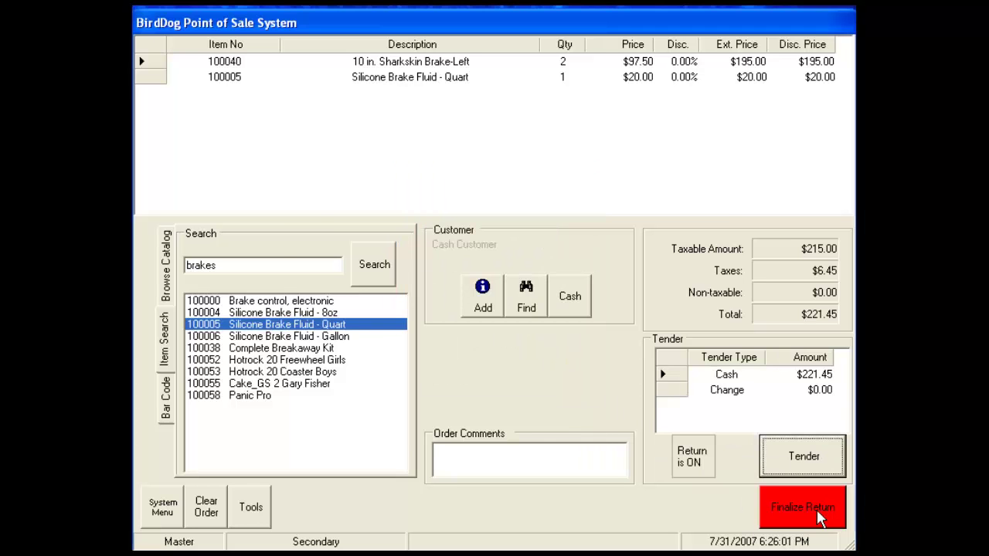
{"action": "left_click", "coordinate": [820, 519]}
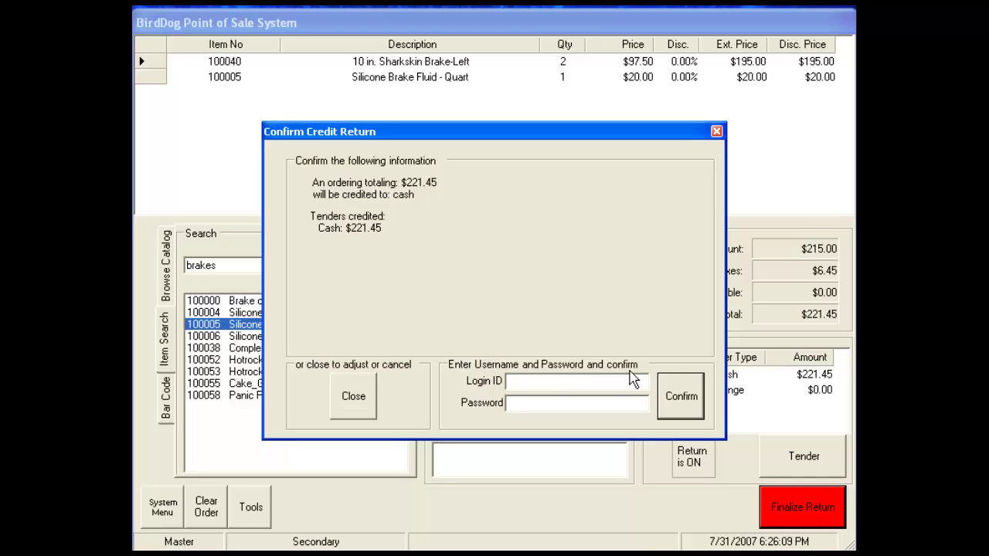
Authorize the cash credit return with the login ID and password, and confirm it.
{"action": "left_click", "coordinate": [579, 380]}
{"action": "type", "text": "master"}
{"action": "key", "text": "Tab"}
{"action": "type", "text": "master"}
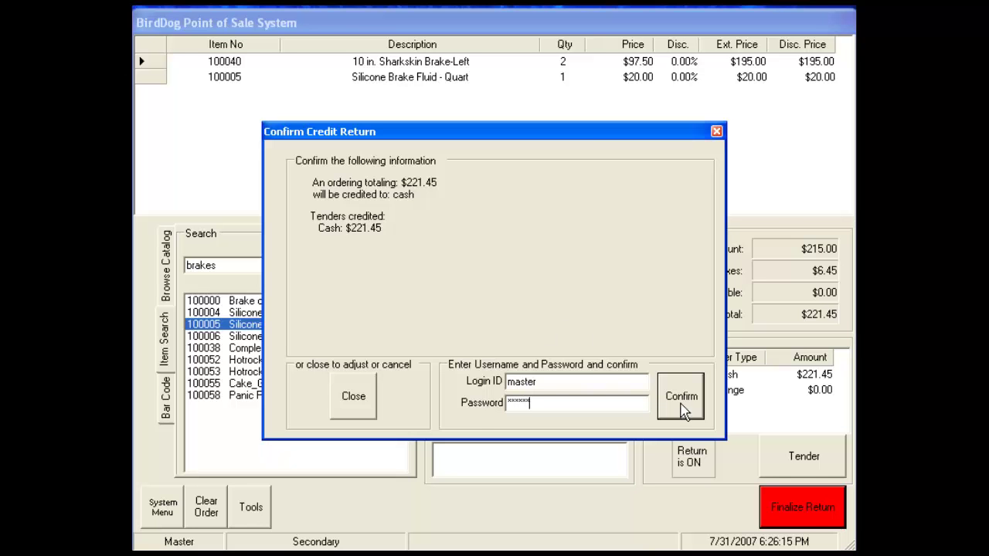
{"action": "left_click", "coordinate": [684, 410]}
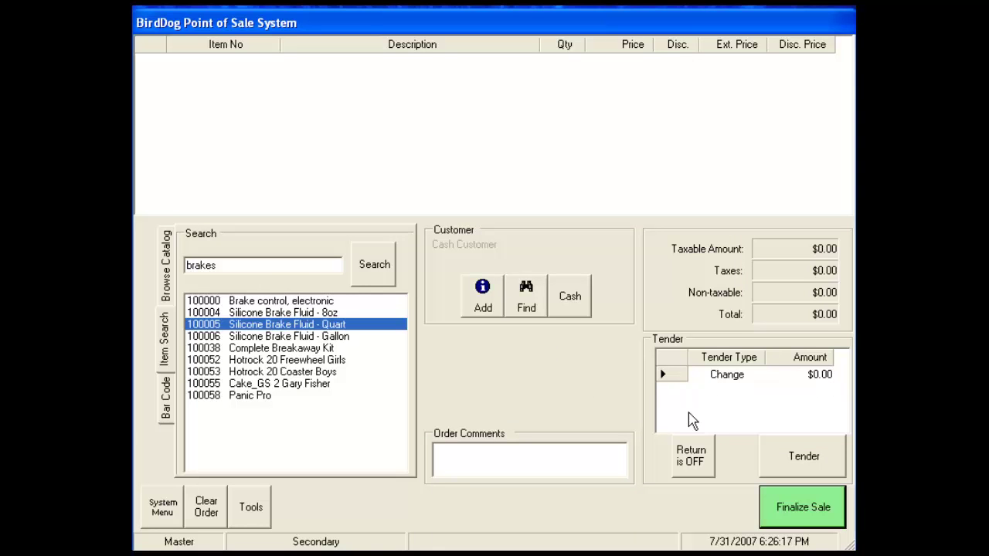